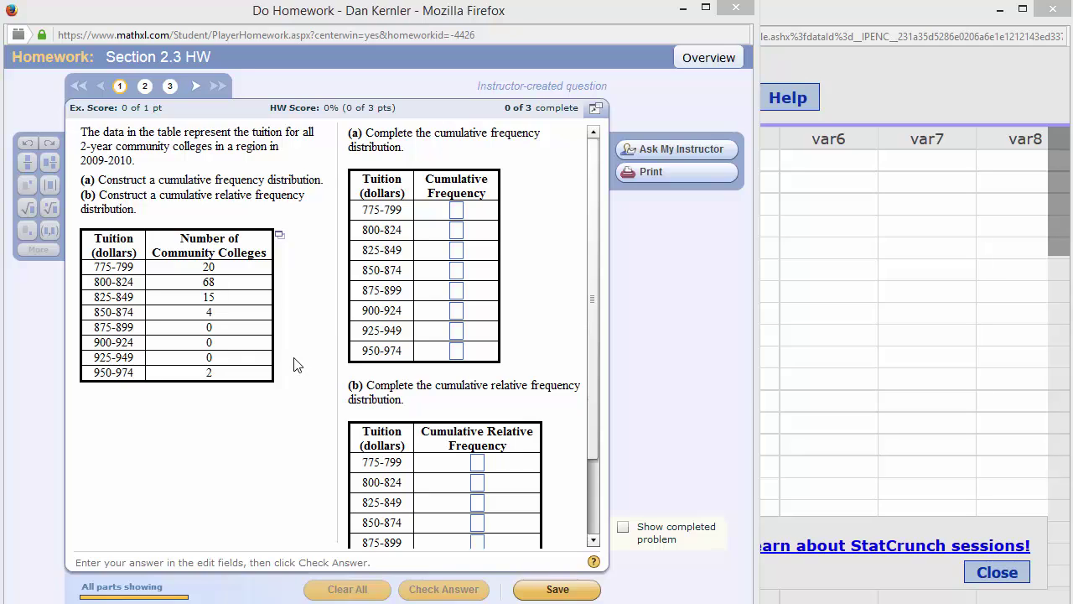
Step: Load the homework's tuition table into a StatCrunch data set and open Data > Compute
{"action": "left_click", "coordinate": [279, 237]}
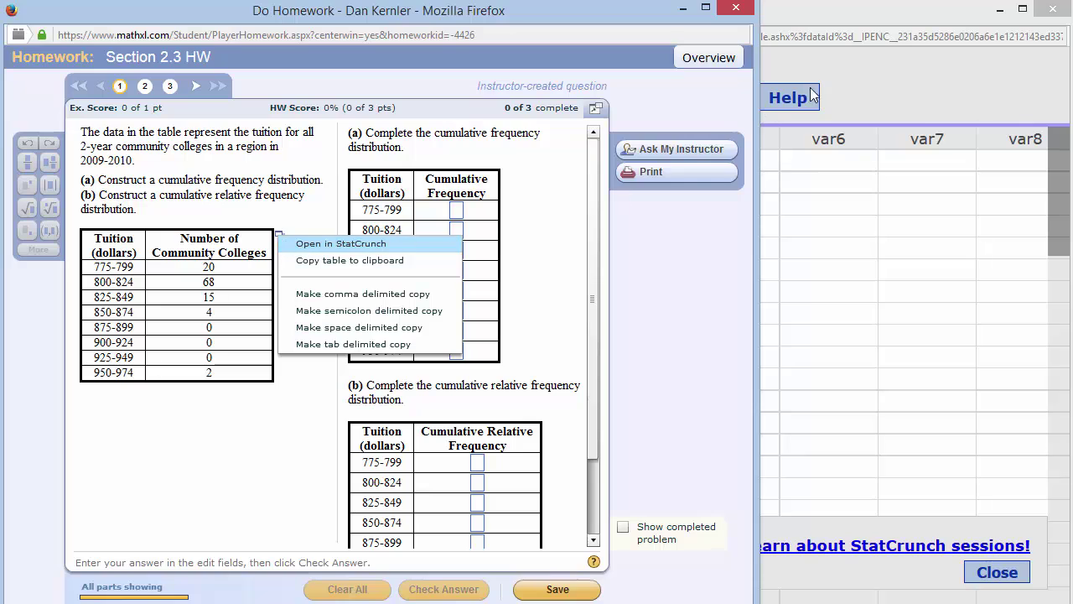
{"action": "left_click", "coordinate": [893, 74]}
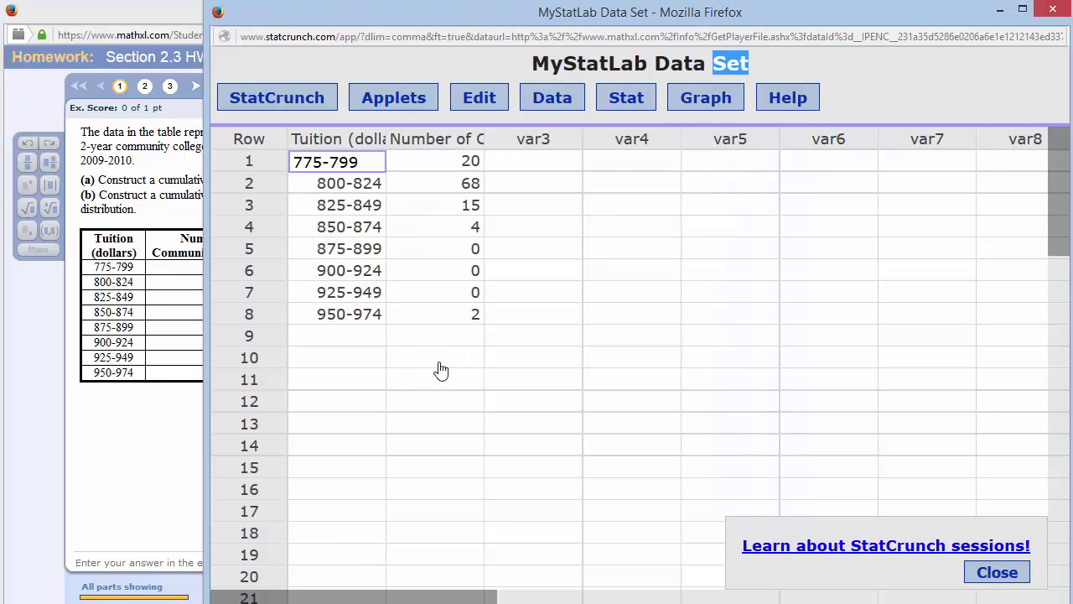
{"action": "left_click", "coordinate": [550, 100]}
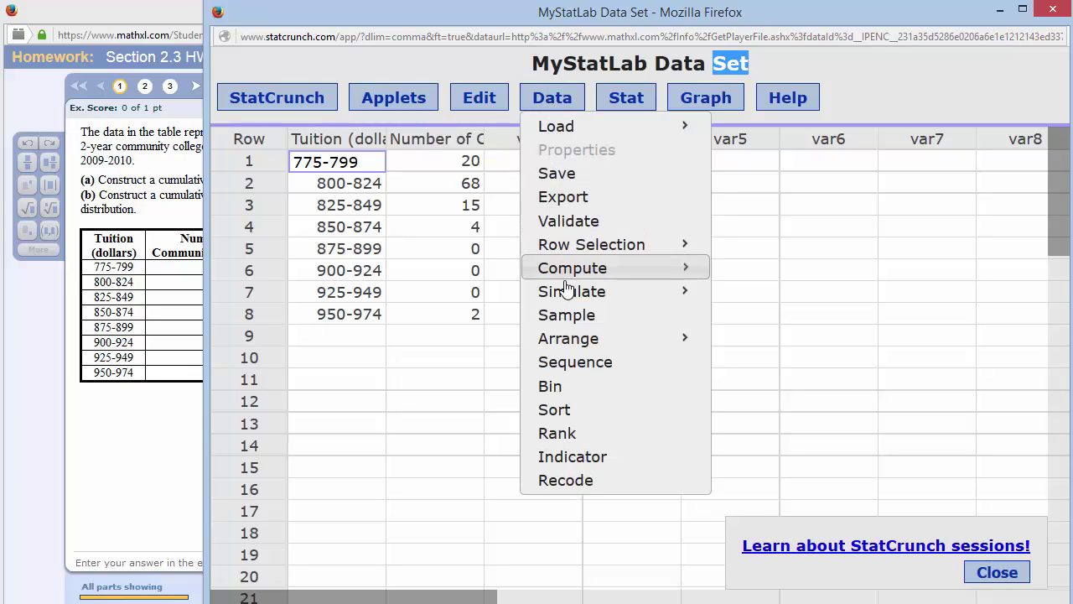
{"action": "mouse_move", "coordinate": [570, 273]}
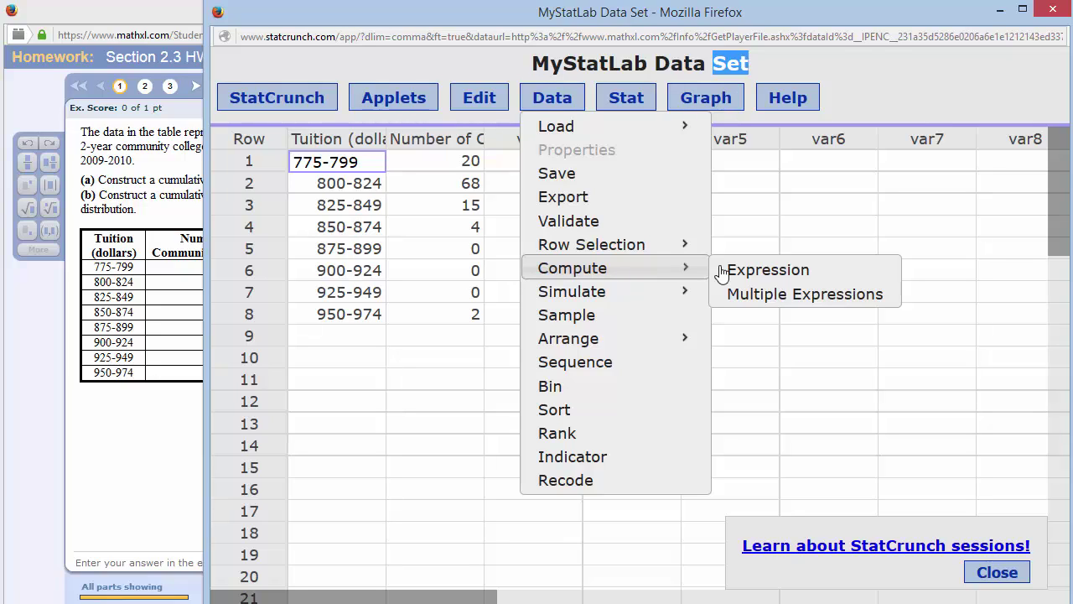
Step: Choose Multiple Expressions and name the columns Rel Freq, Cum Freq and Cum Rel Freq
{"action": "left_click", "coordinate": [772, 294]}
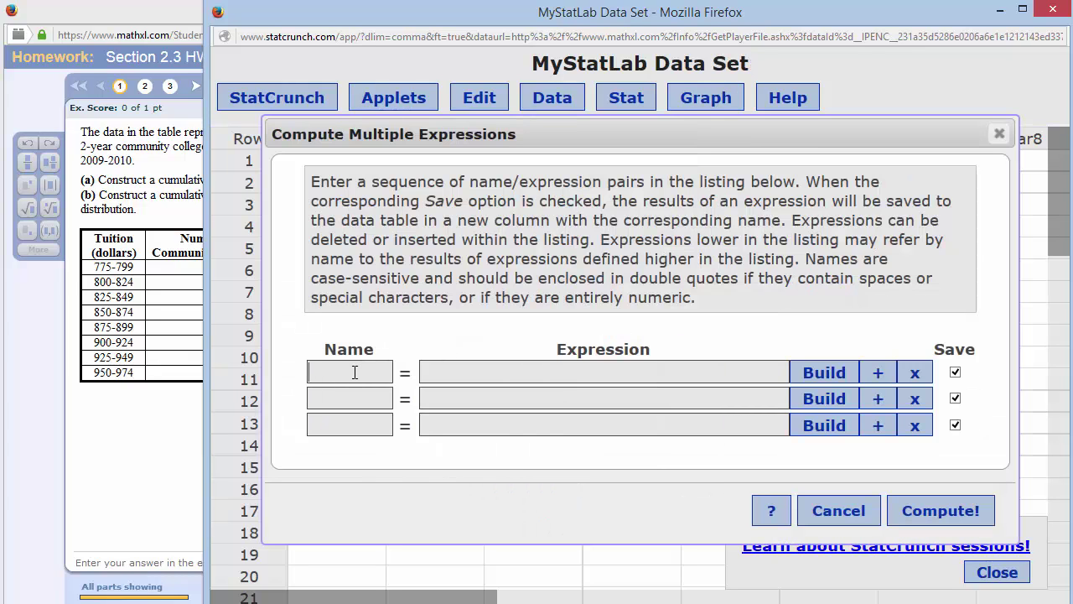
{"action": "type", "text": "Rel Fre"}
{"action": "type", "text": "q"}
{"action": "type", "text": "Cum Freq"}
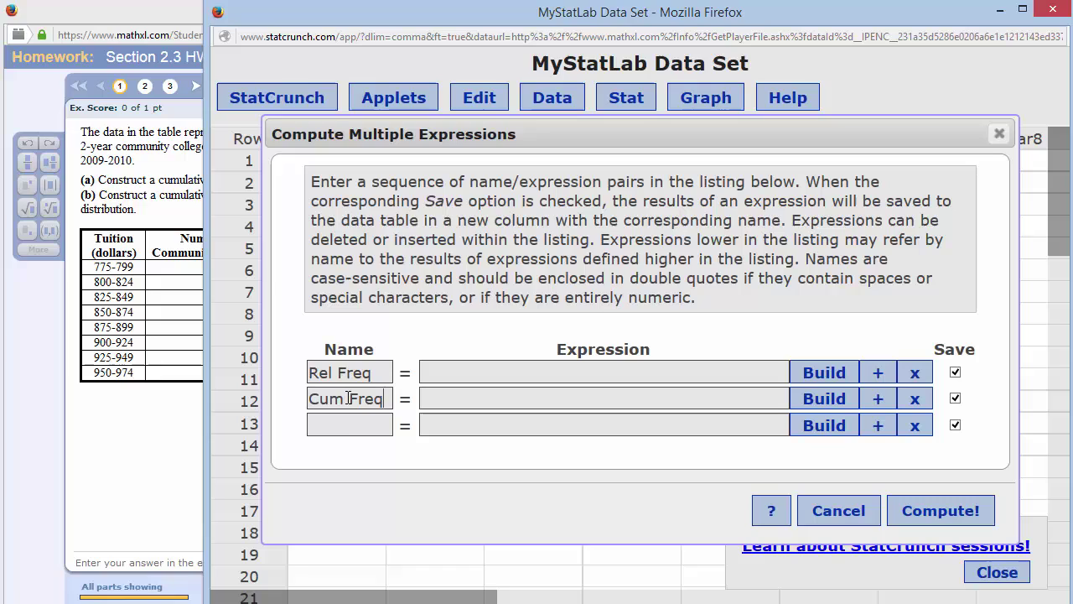
{"action": "type", "text": "Cum"}
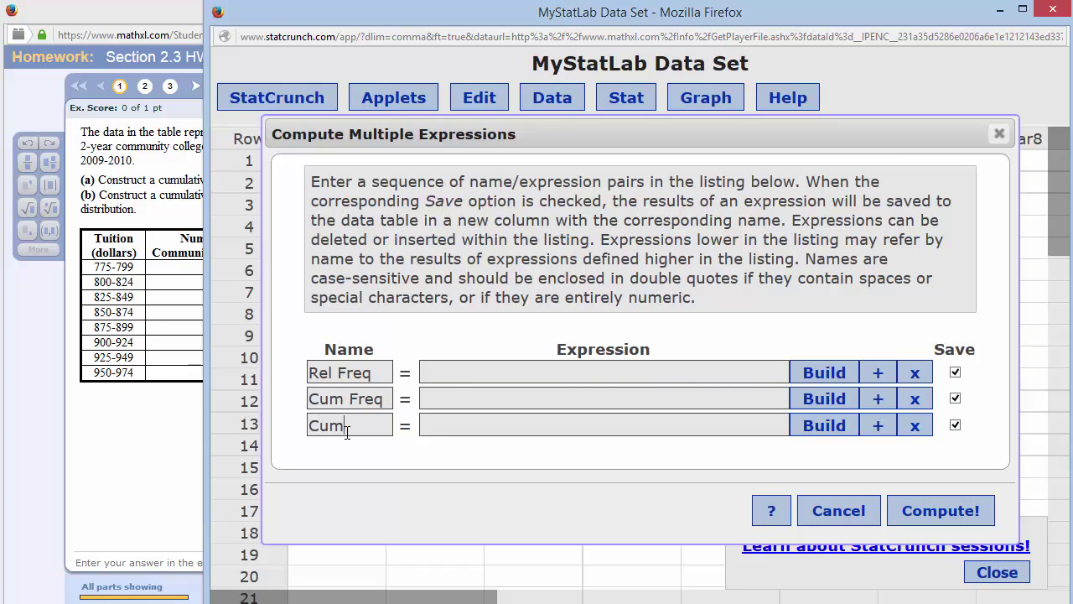
{"action": "type", "text": " Rel Freq"}
Step: Build the Rel Freq expression "Number of Community Colleges"/sum("Number of Community Colleges")
{"action": "left_click", "coordinate": [822, 375]}
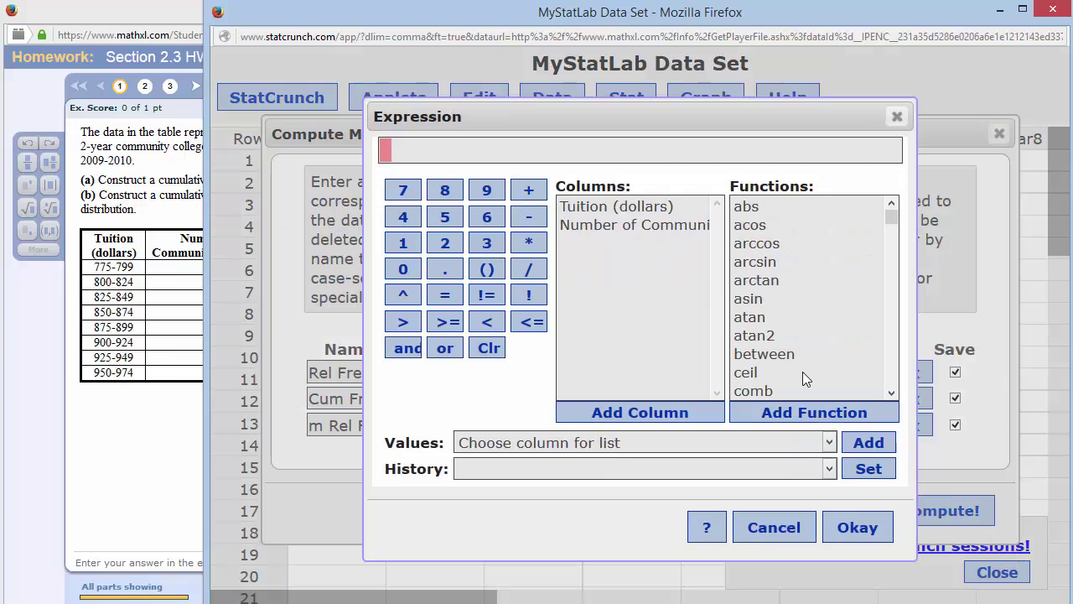
{"action": "double_click", "coordinate": [622, 226]}
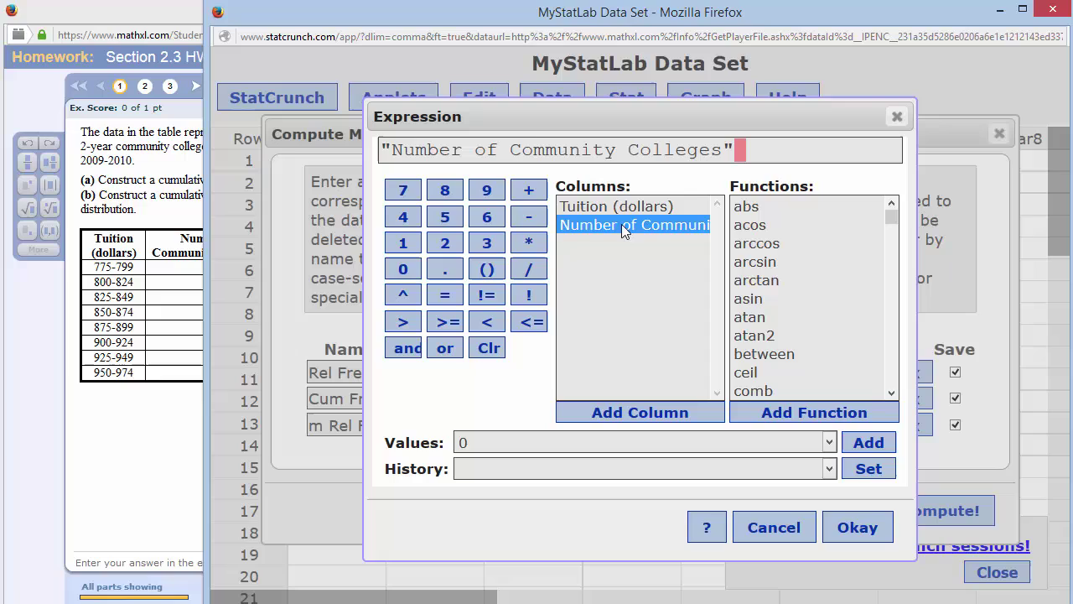
{"action": "left_click", "coordinate": [527, 271]}
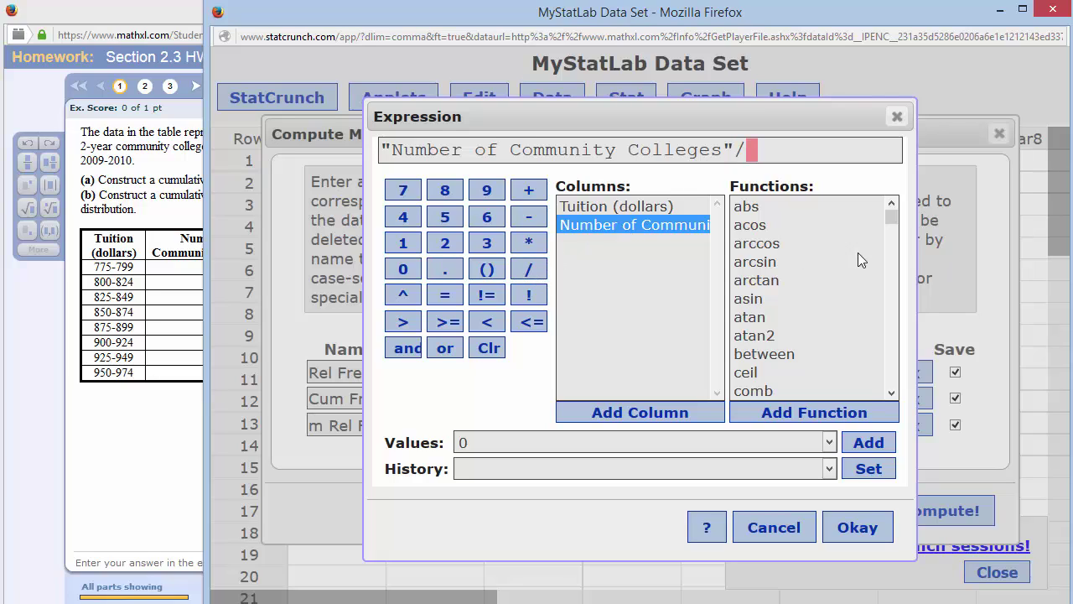
{"action": "left_click", "coordinate": [891, 218]}
{"action": "left_click_drag", "start_coordinate": [893, 216], "coordinate": [892, 376]}
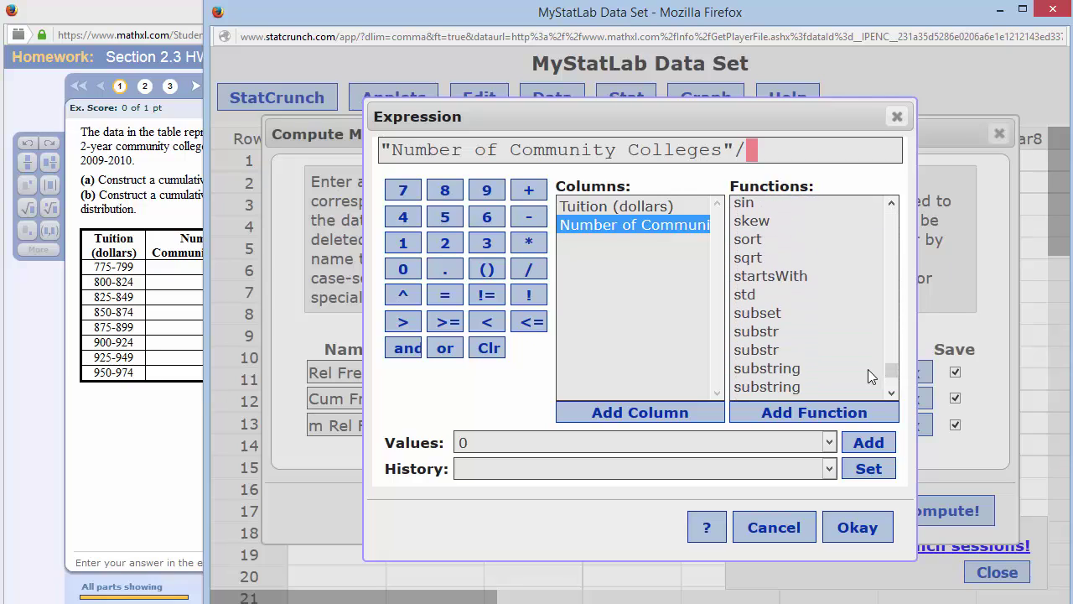
{"action": "scroll", "coordinate": [891, 373], "scroll_direction": "down", "scroll_amount": 1}
{"action": "left_click", "coordinate": [768, 357]}
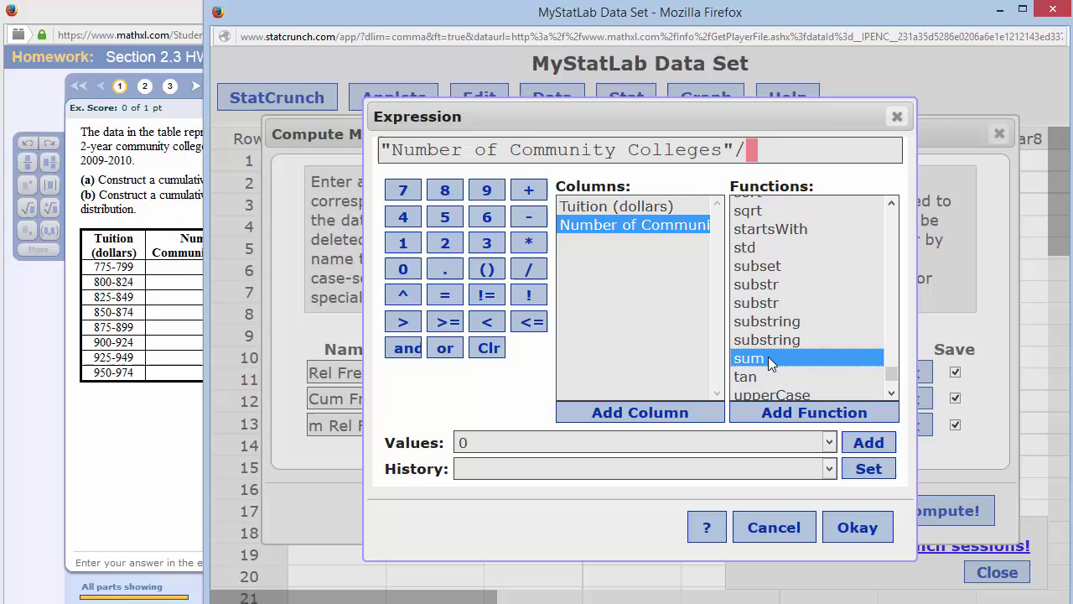
{"action": "double_click", "coordinate": [768, 356]}
{"action": "double_click", "coordinate": [607, 226]}
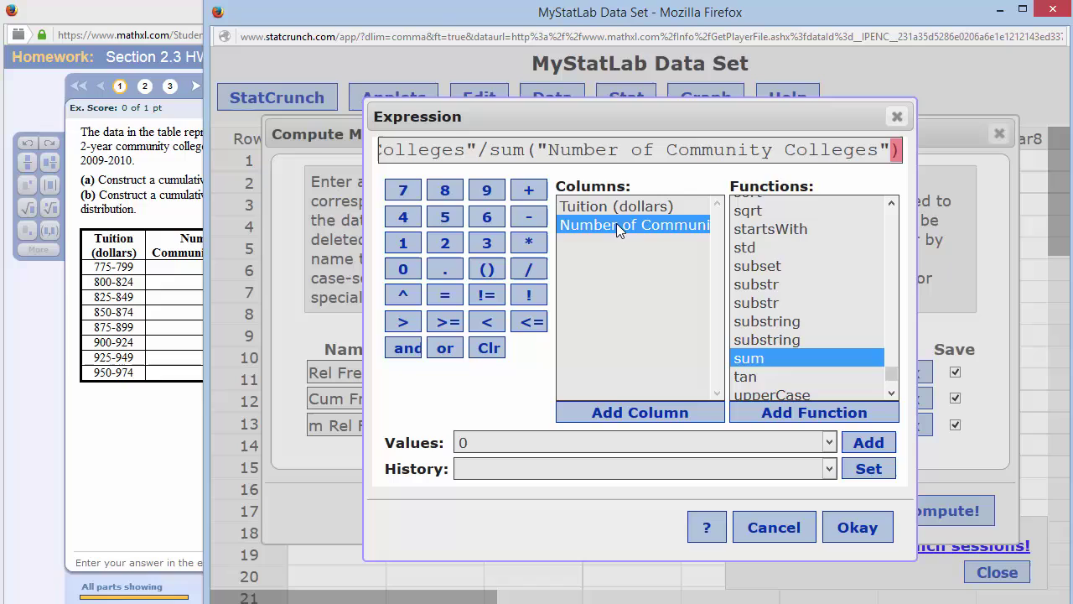
{"action": "left_click", "coordinate": [847, 528]}
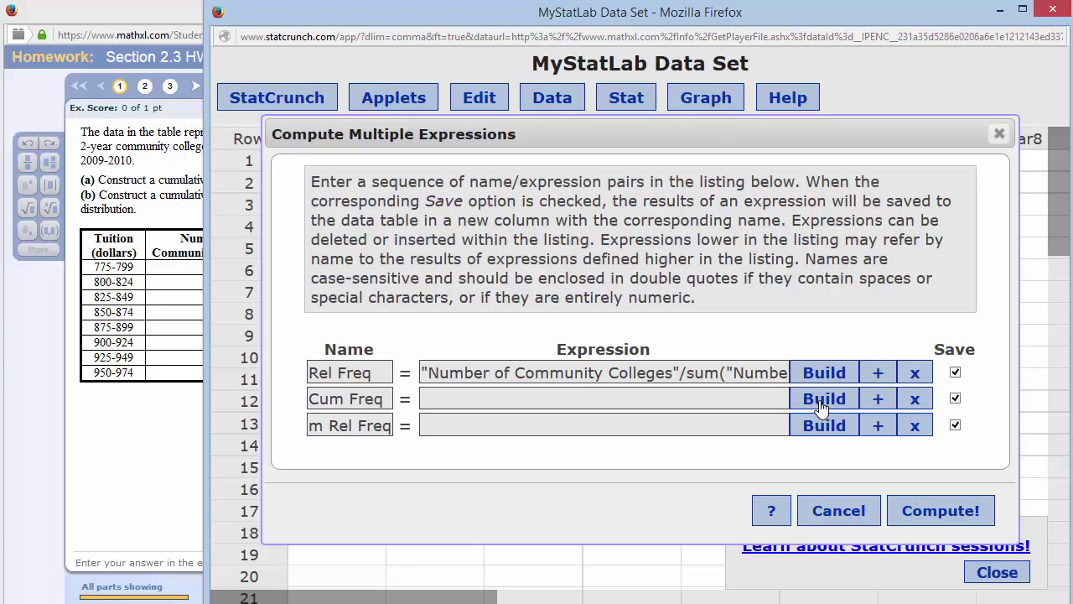
Step: Build the Cum Freq expression cumsum("Number of Community Colleges")
{"action": "left_click", "coordinate": [821, 402]}
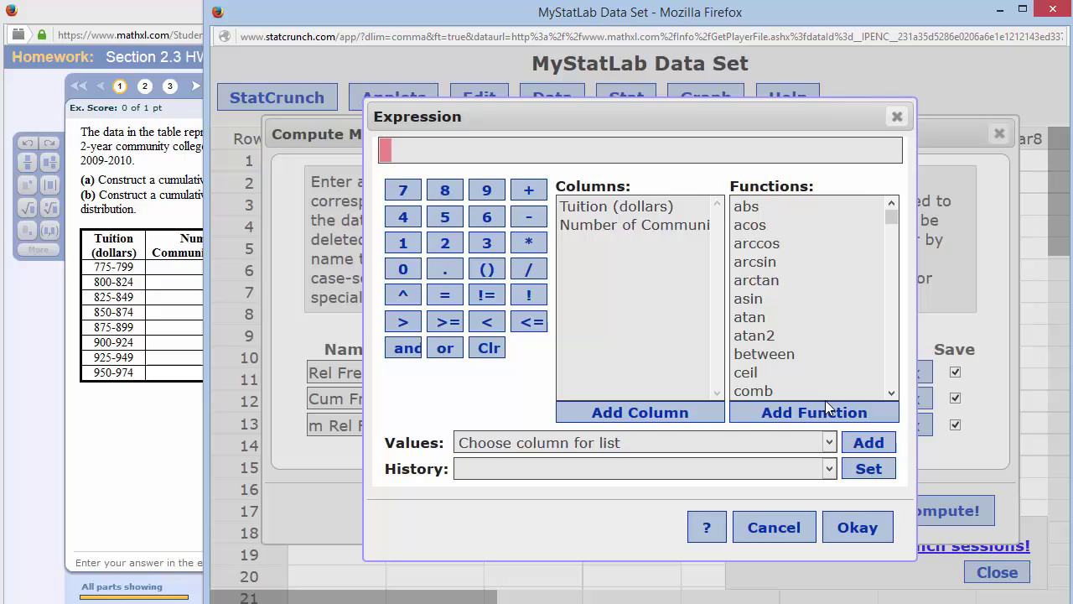
{"action": "left_click", "coordinate": [894, 233]}
{"action": "left_click_drag", "start_coordinate": [893, 225], "coordinate": [892, 232]}
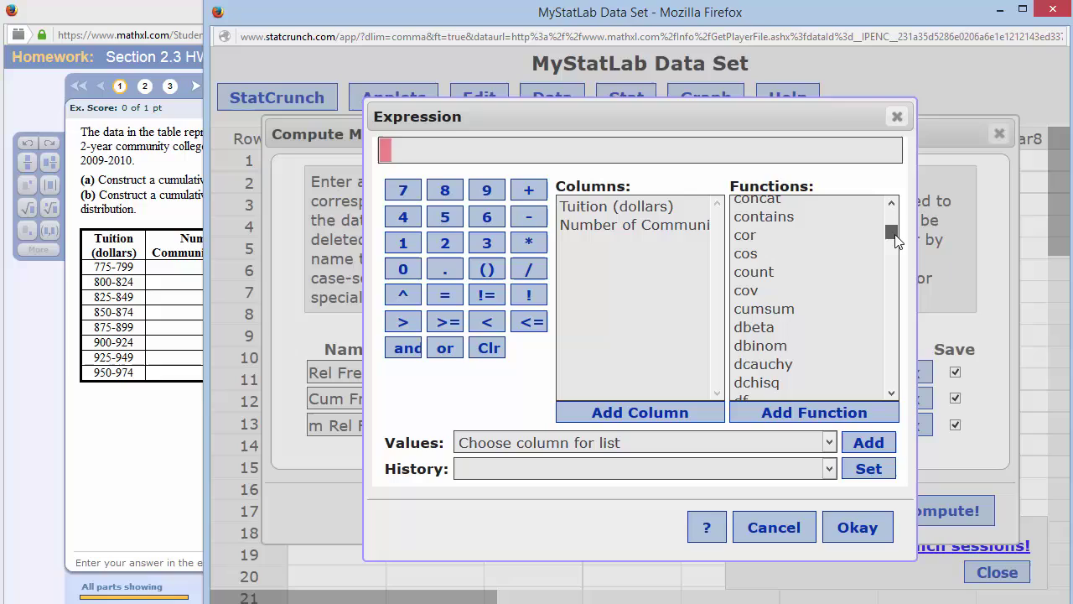
{"action": "double_click", "coordinate": [757, 313]}
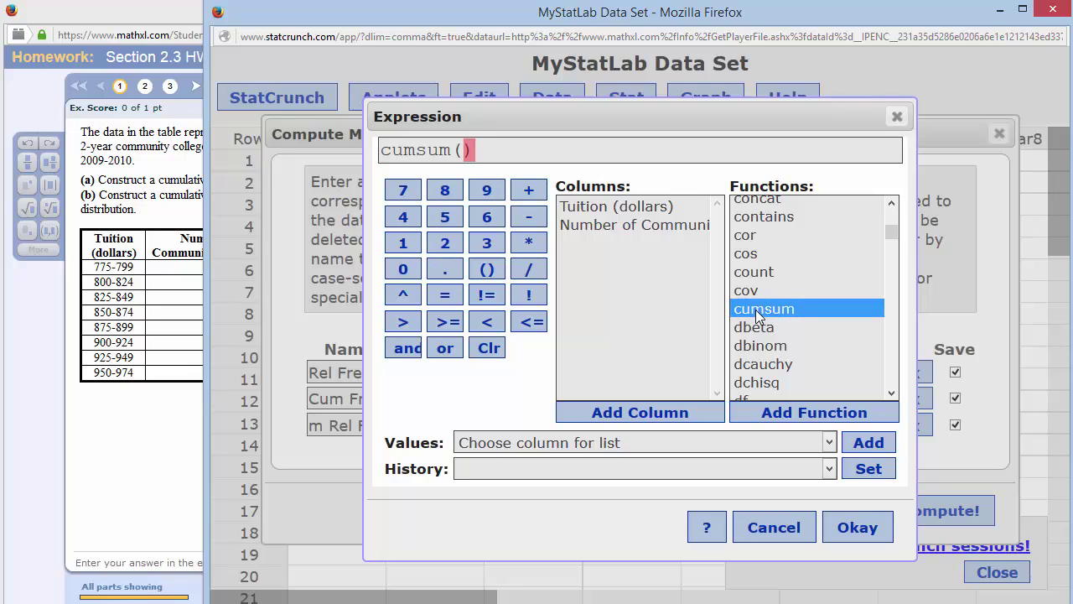
{"action": "left_click", "coordinate": [616, 230]}
{"action": "double_click", "coordinate": [616, 230]}
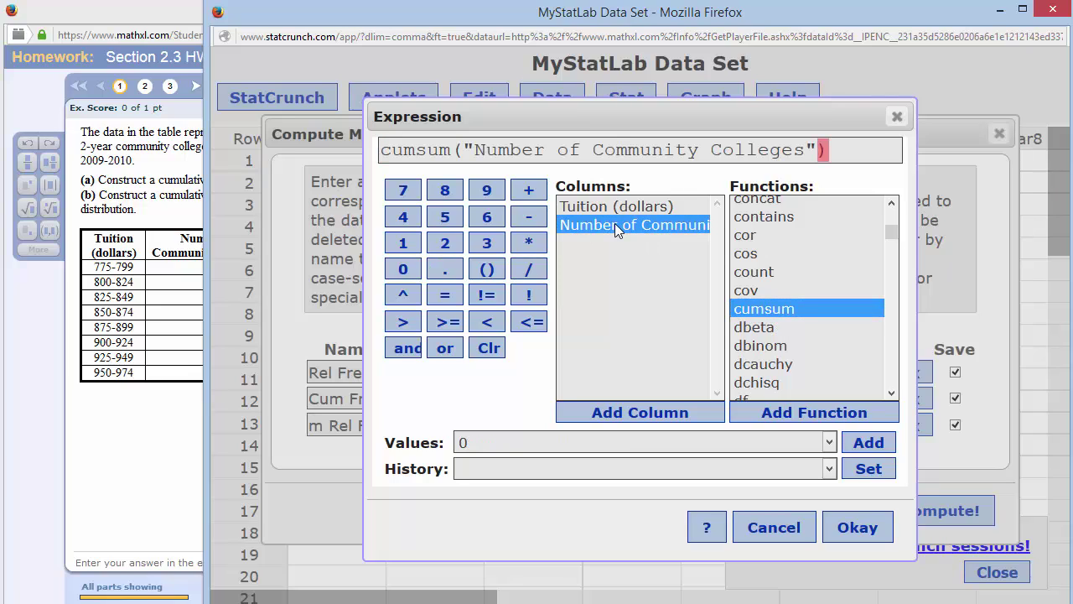
{"action": "left_click", "coordinate": [855, 535]}
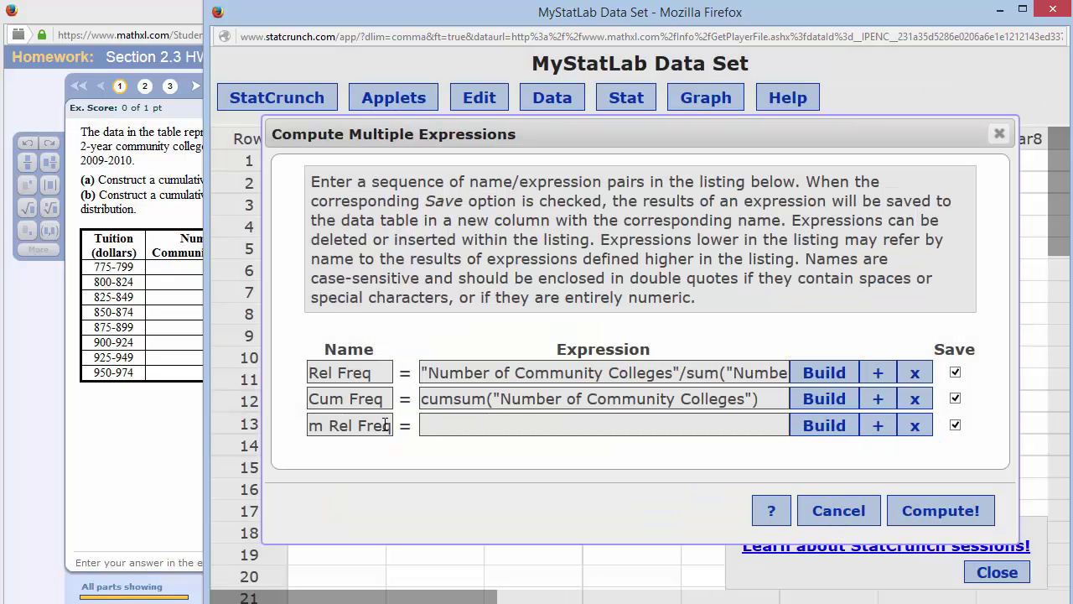
Step: Clear the unused third expression's name and stop it from being saved
{"action": "left_click_drag", "start_coordinate": [388, 425], "coordinate": [153, 424]}
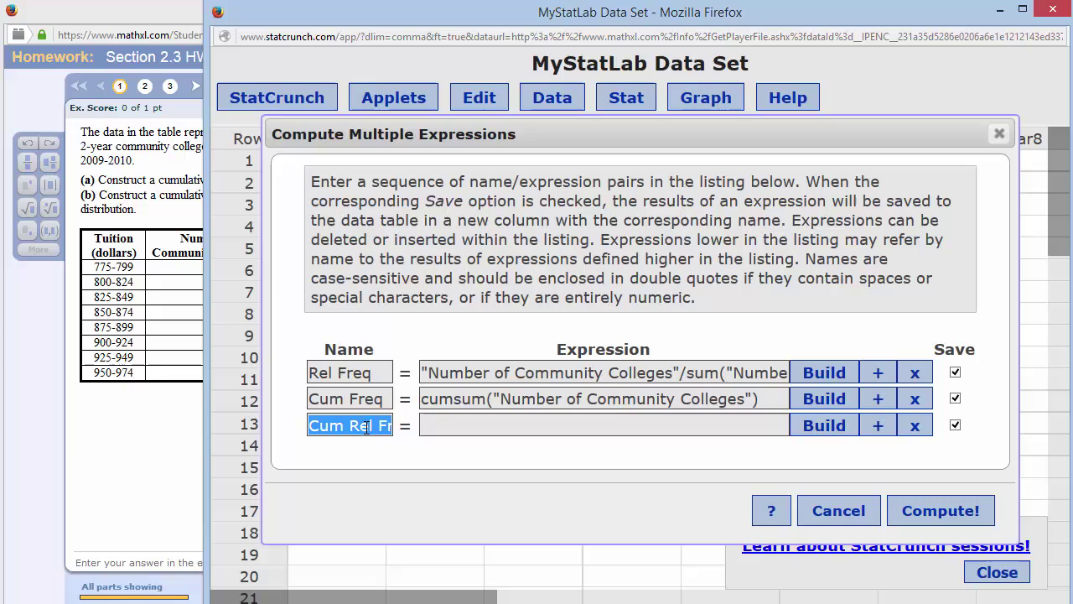
{"action": "key", "text": "BackSpace"}
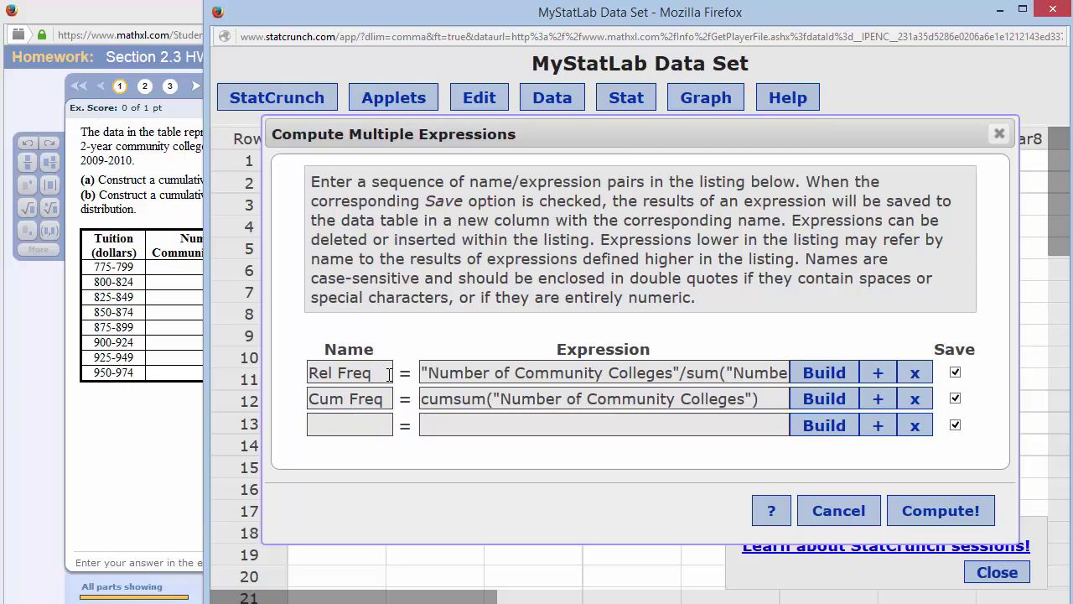
{"action": "left_click", "coordinate": [955, 426]}
Step: Compute the Rel Freq and Cum Freq columns into the tuition table and dismiss the confirmation
{"action": "left_click", "coordinate": [911, 513]}
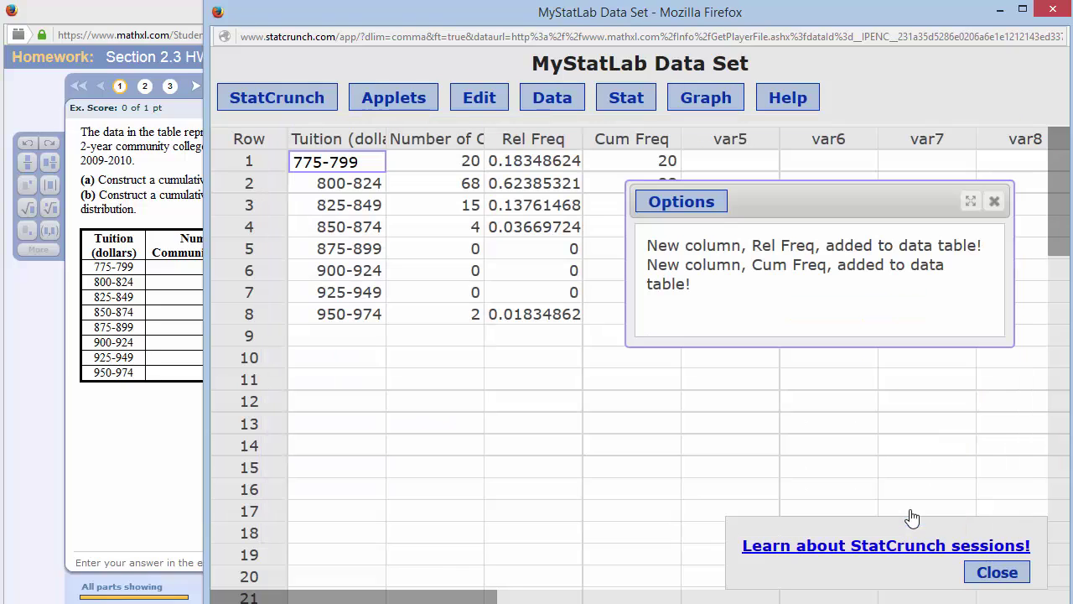
{"action": "left_click", "coordinate": [995, 201]}
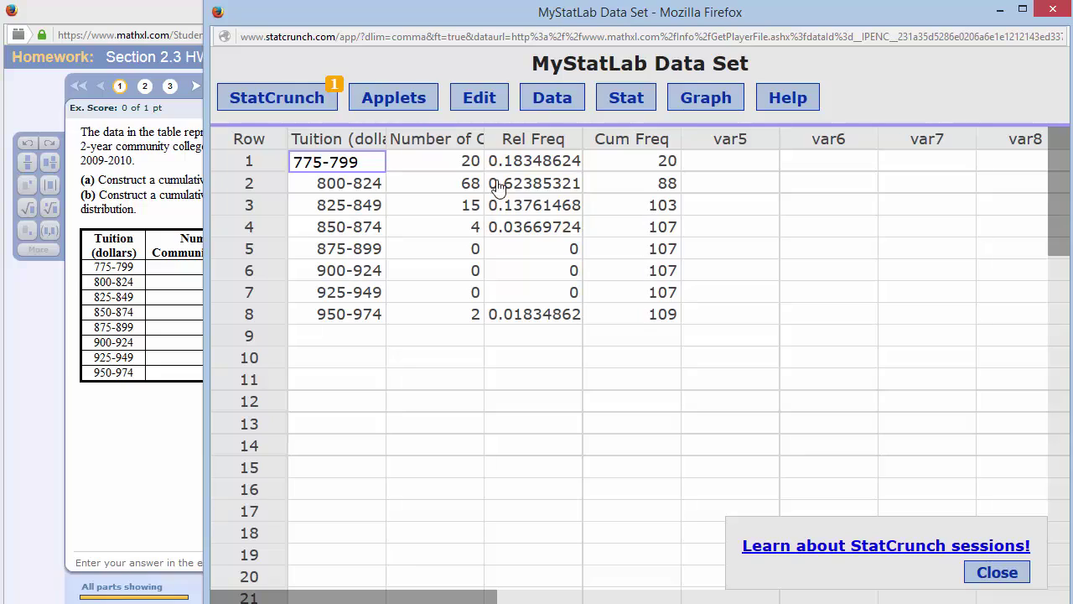
{"action": "left_click", "coordinate": [555, 99]}
Step: Set up a single expression cumsum("Rel Freq")
{"action": "mouse_move", "coordinate": [587, 268]}
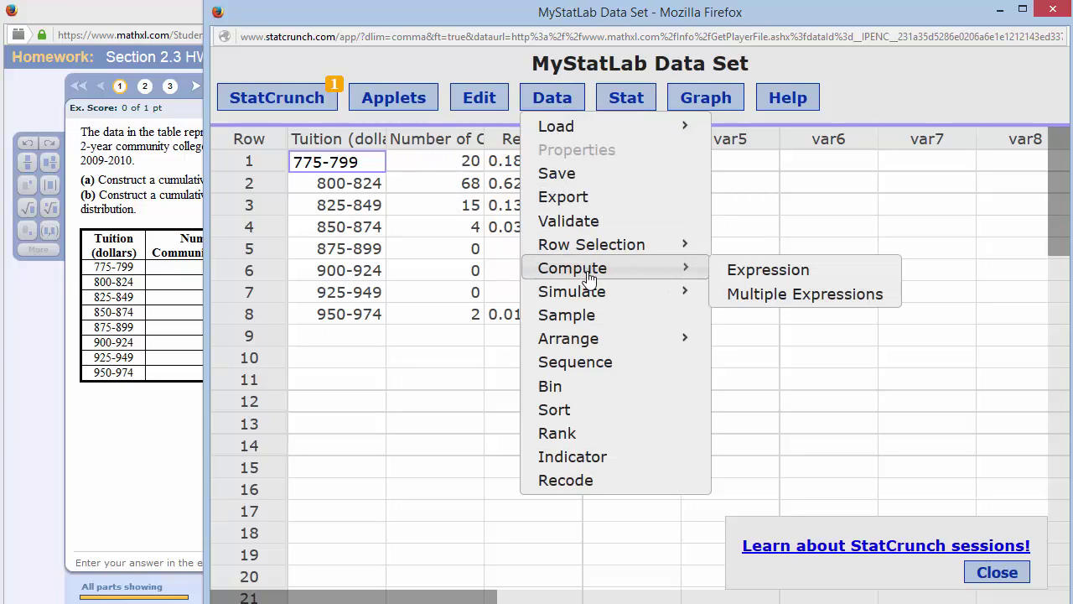
{"action": "left_click", "coordinate": [773, 270]}
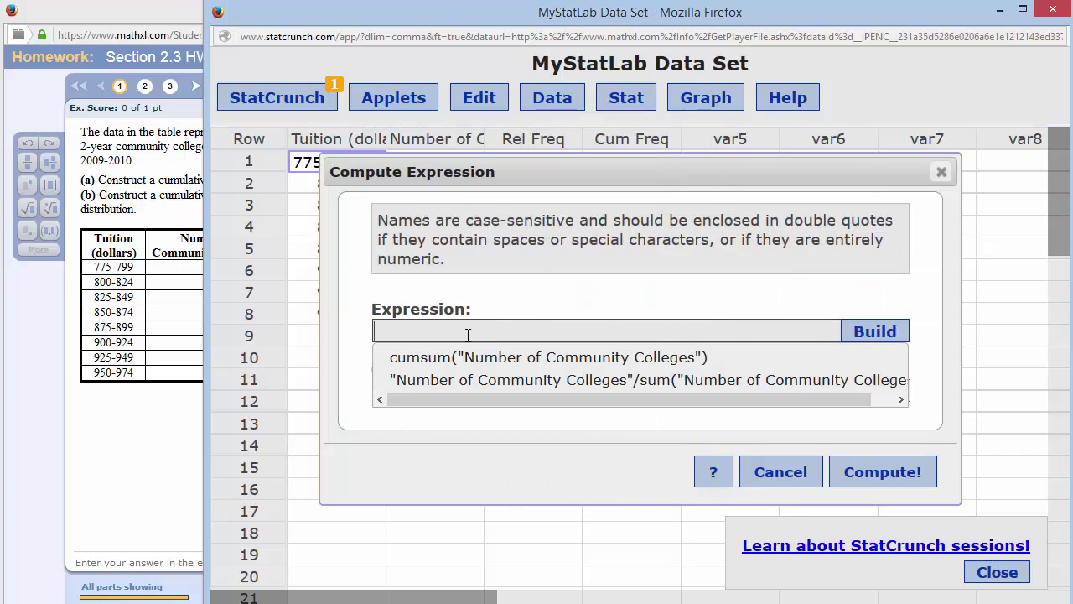
{"action": "left_click", "coordinate": [872, 332]}
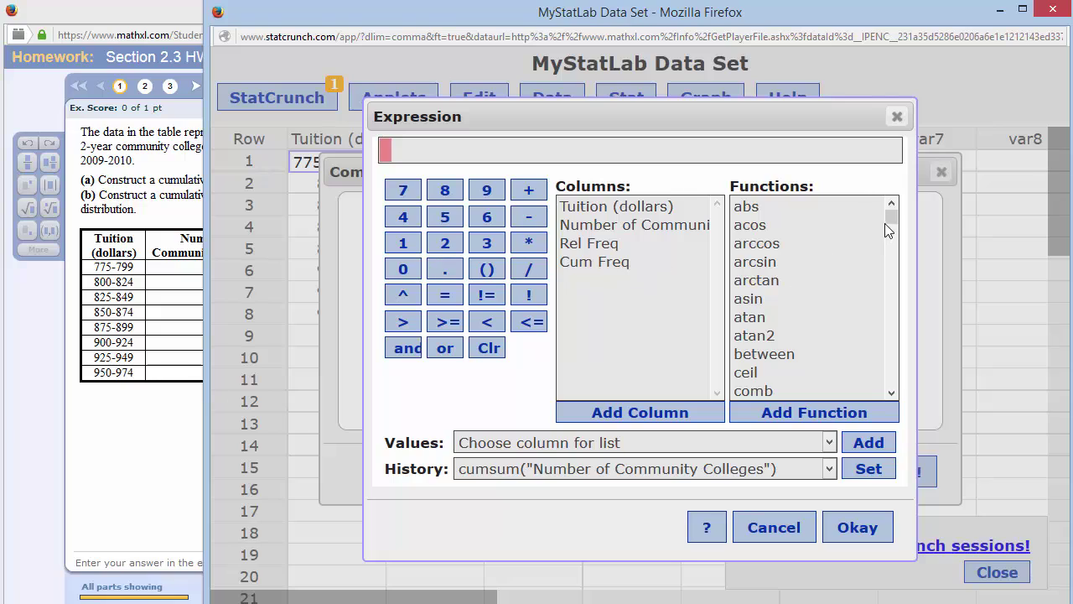
{"action": "left_click_drag", "start_coordinate": [893, 216], "coordinate": [890, 233]}
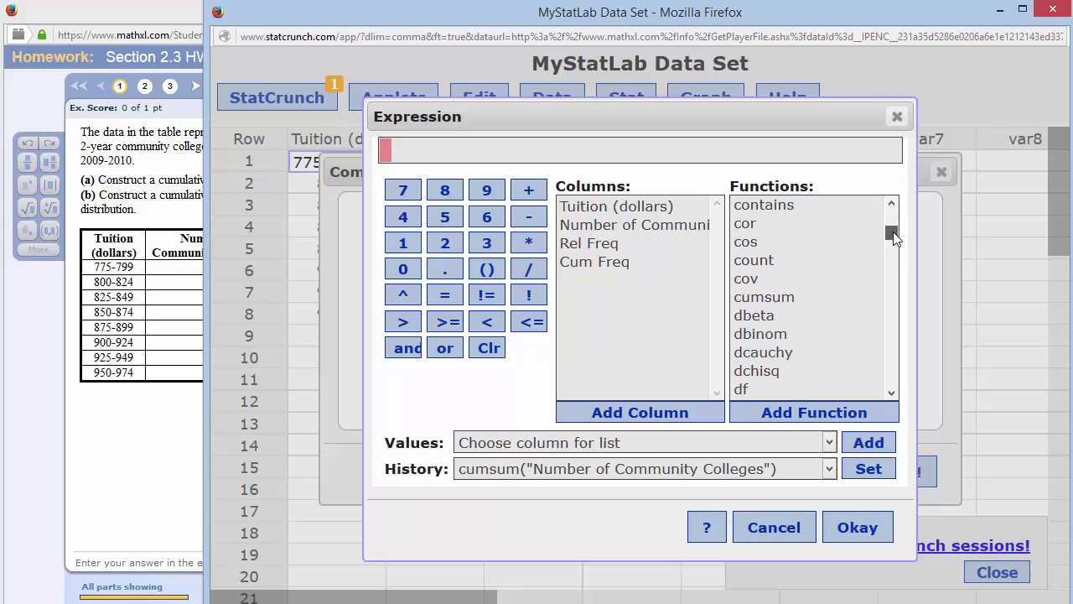
{"action": "double_click", "coordinate": [760, 298]}
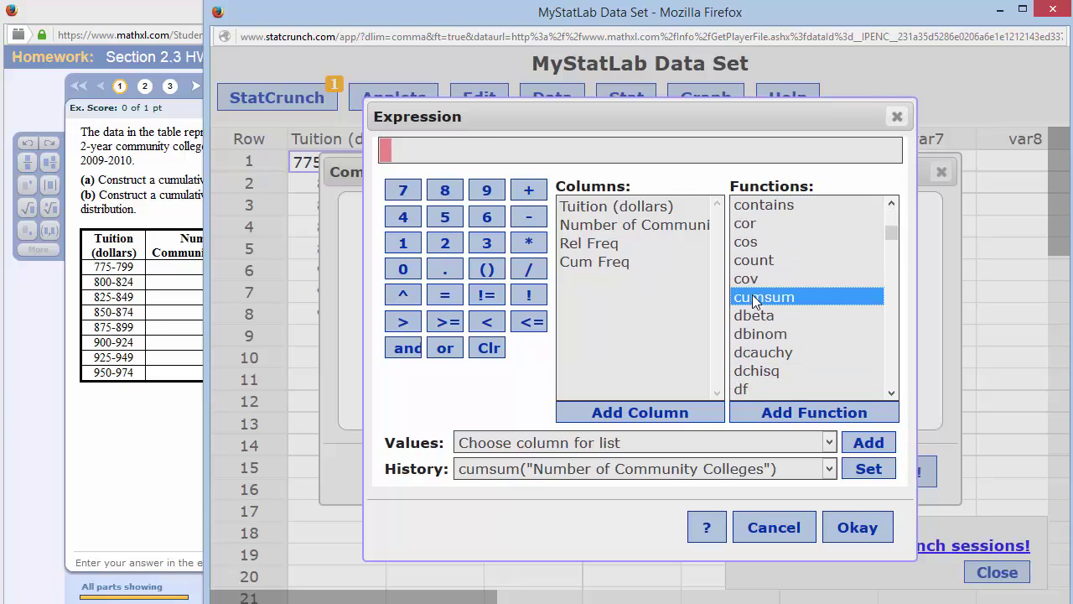
{"action": "double_click", "coordinate": [590, 242]}
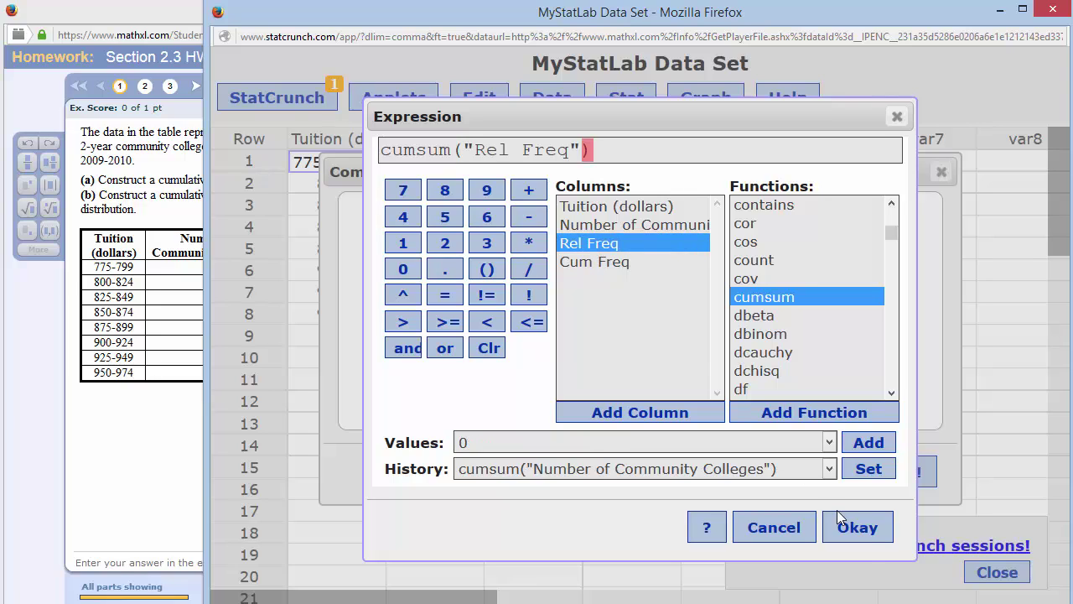
{"action": "left_click", "coordinate": [864, 533]}
Step: Label the new column Cum Rel Freq and compute it
{"action": "left_click", "coordinate": [444, 391]}
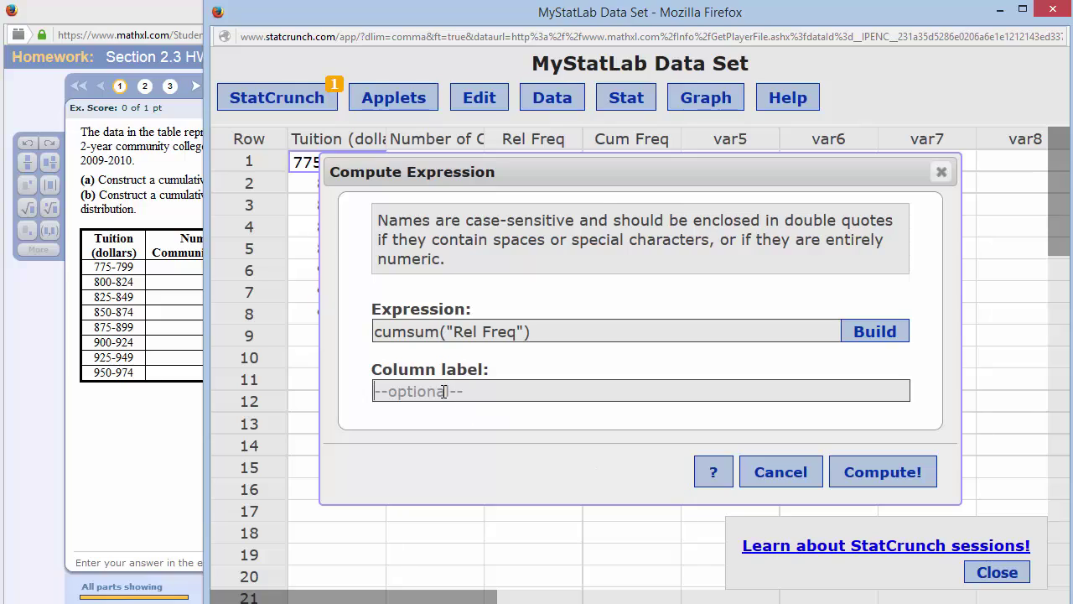
{"action": "type", "text": "Cum Rel"}
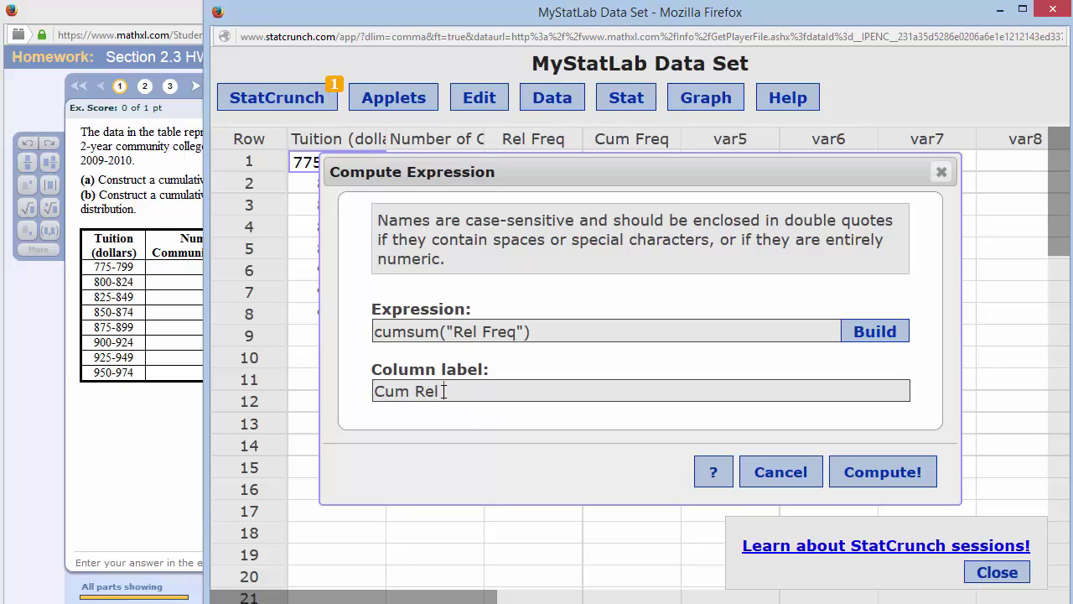
{"action": "type", "text": " Freq"}
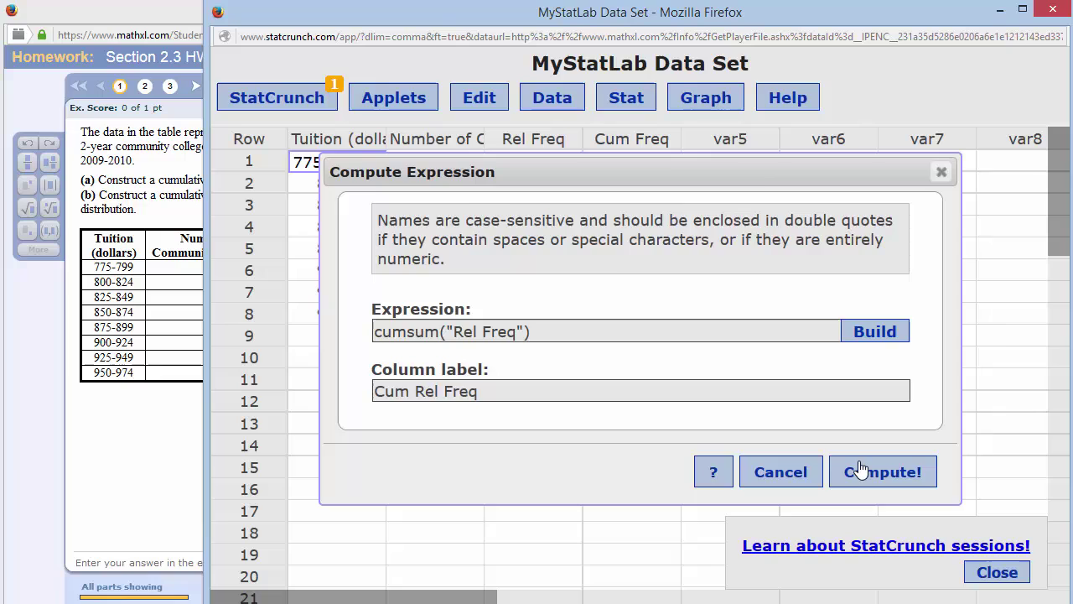
{"action": "left_click", "coordinate": [852, 471]}
Step: Close the Cum Rel Freq confirmation popup to reveal the complete table
{"action": "left_click", "coordinate": [973, 225]}
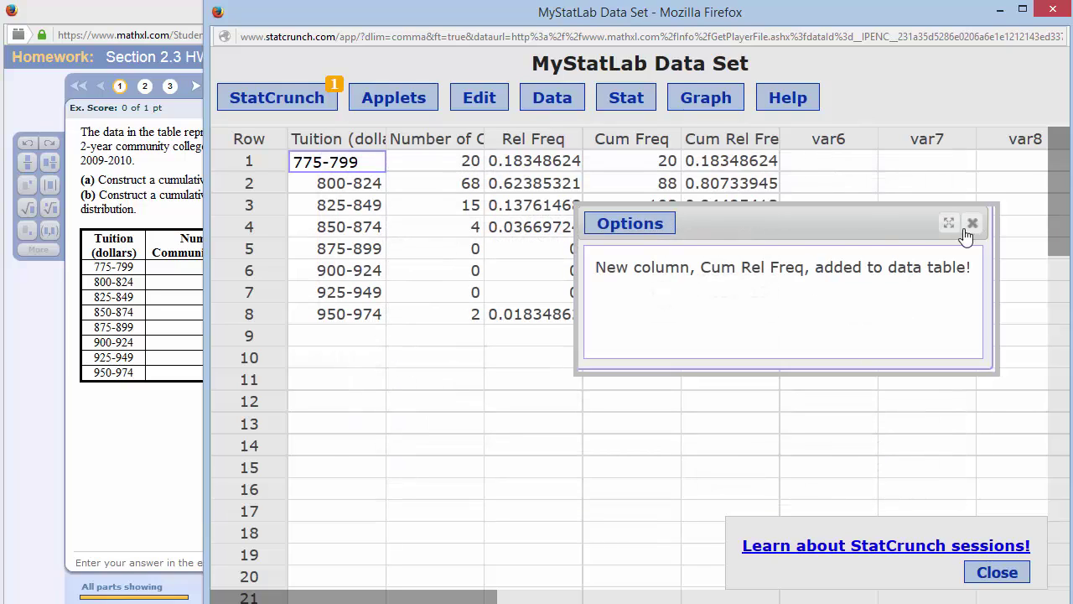